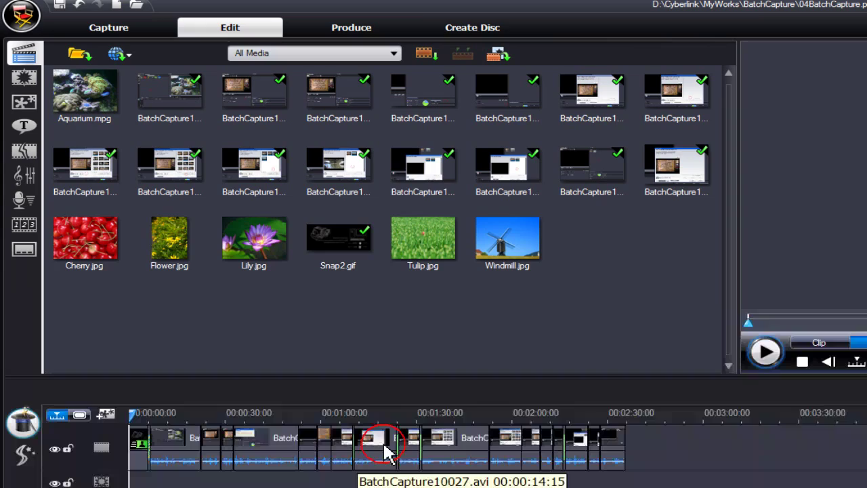
- Choose Write Back to DV Tape in the Produce wizard and dismiss the no-DV-device warning
{"action": "left_click", "coordinate": [353, 31]}
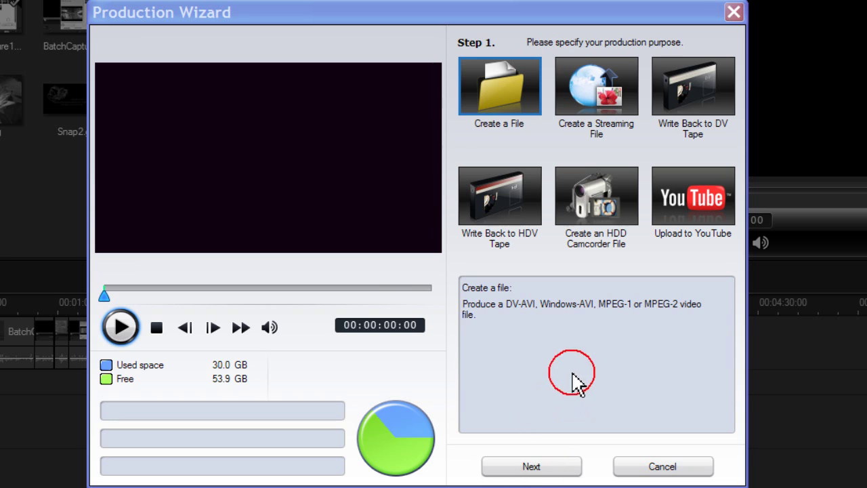
{"action": "left_click", "coordinate": [680, 94]}
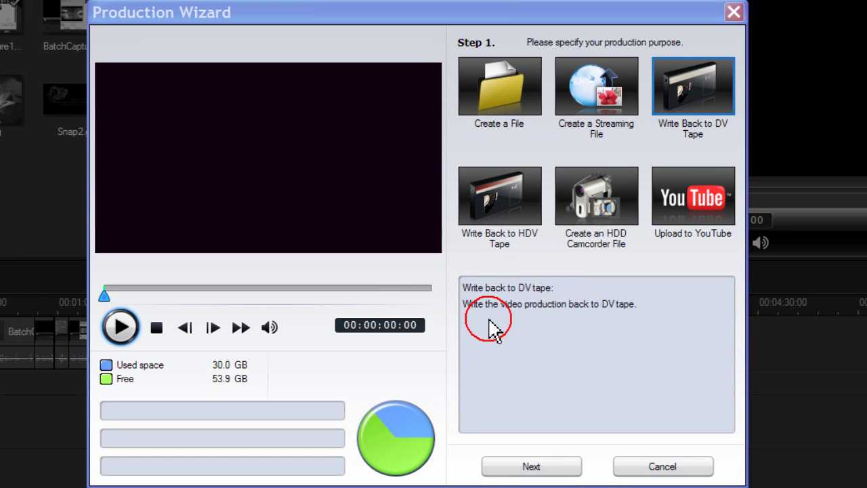
{"action": "left_click", "coordinate": [513, 470]}
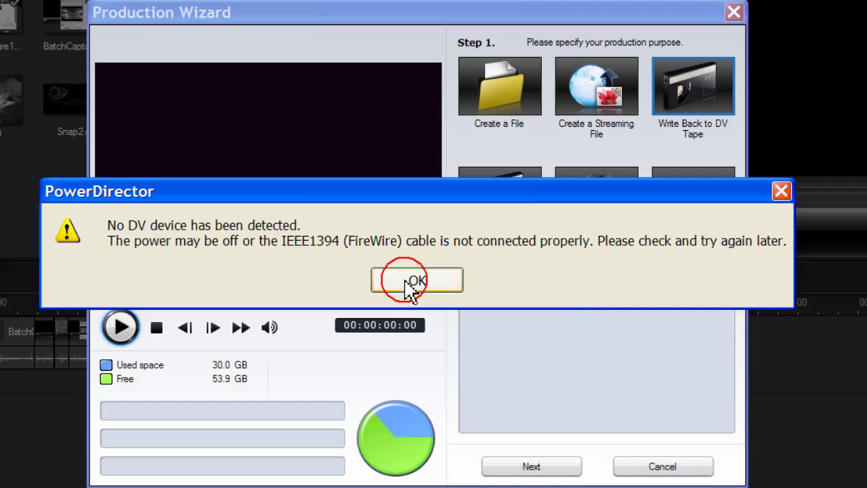
{"action": "left_click", "coordinate": [410, 281]}
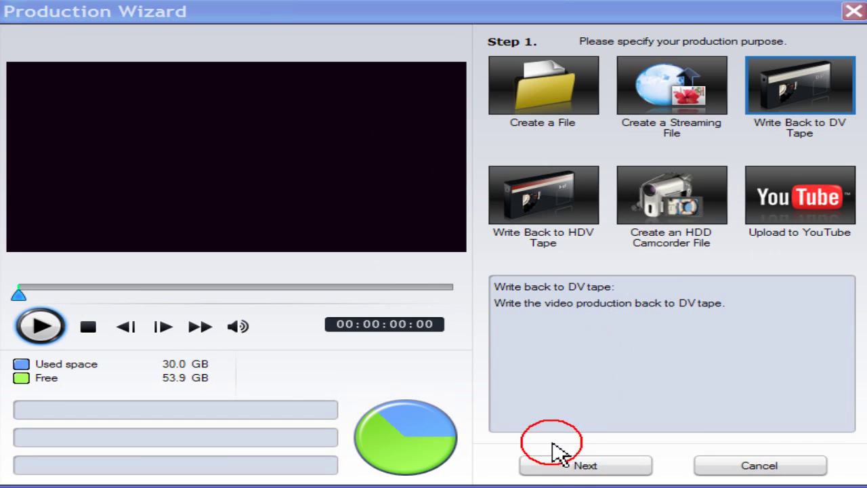
{"action": "left_click", "coordinate": [568, 473]}
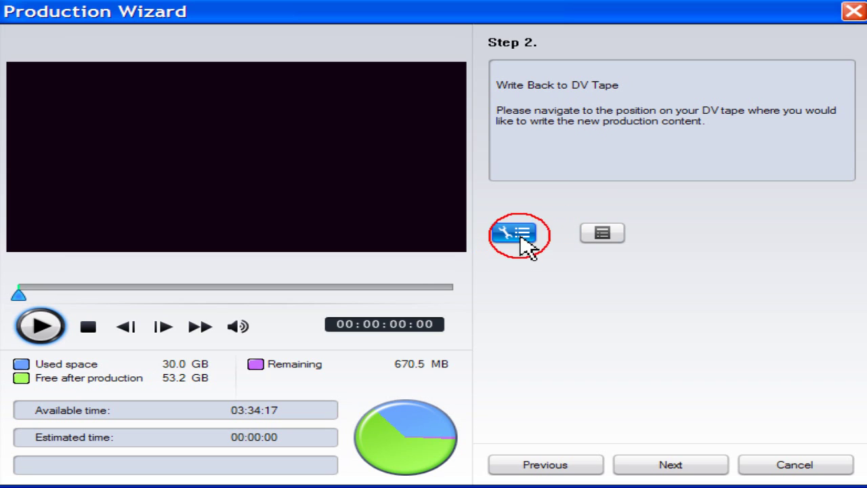
{"action": "left_click", "coordinate": [513, 232]}
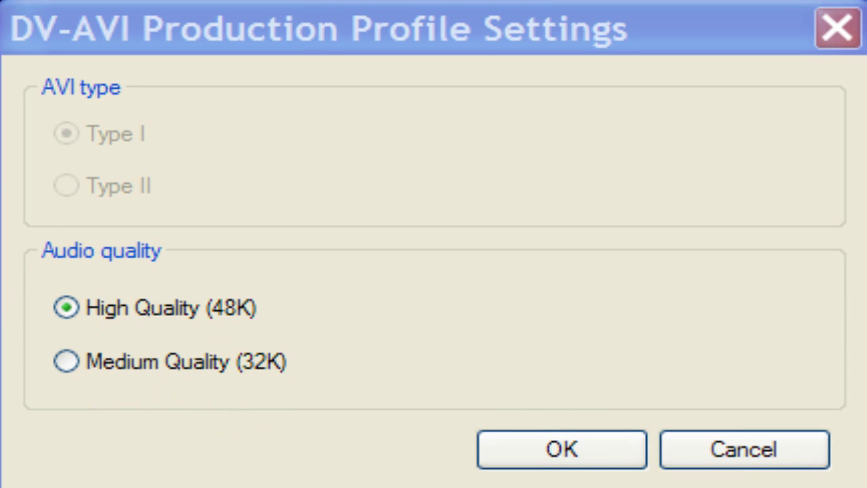
{"action": "left_click", "coordinate": [552, 452]}
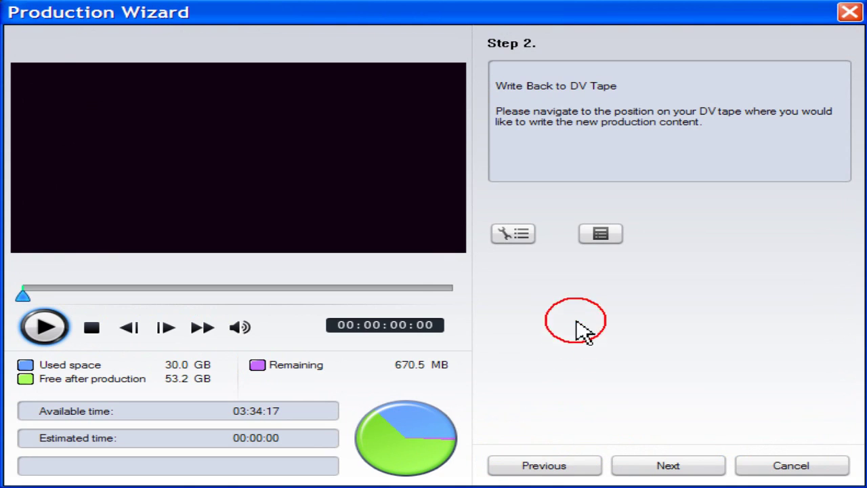
{"action": "left_click", "coordinate": [595, 233]}
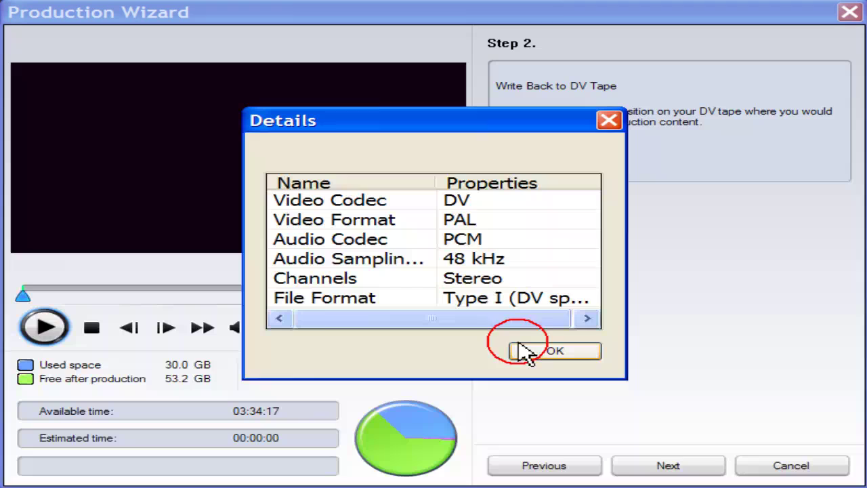
{"action": "left_click", "coordinate": [527, 358]}
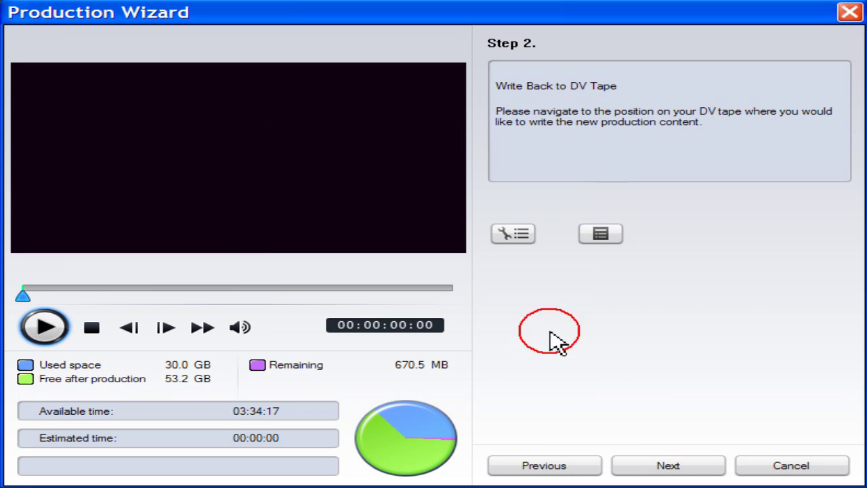
- Render the project to DV-AVI as Tutorial.avi with preview during production left off
{"action": "left_click", "coordinate": [676, 465]}
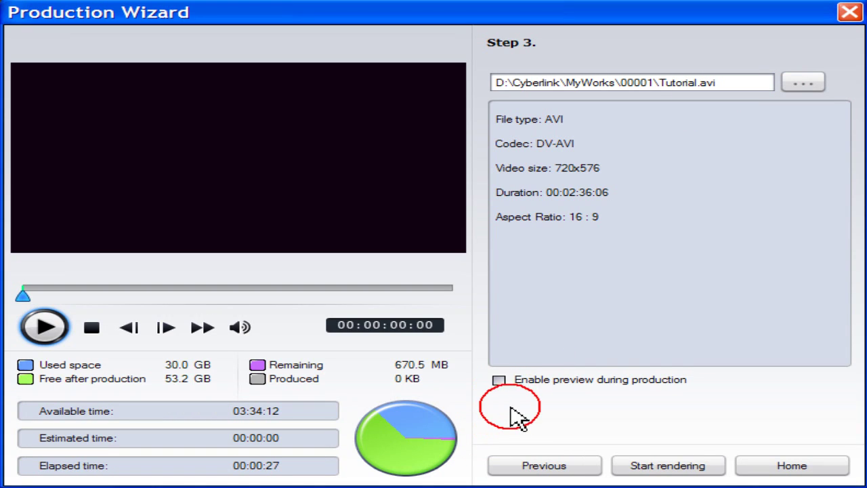
{"action": "left_click", "coordinate": [499, 381]}
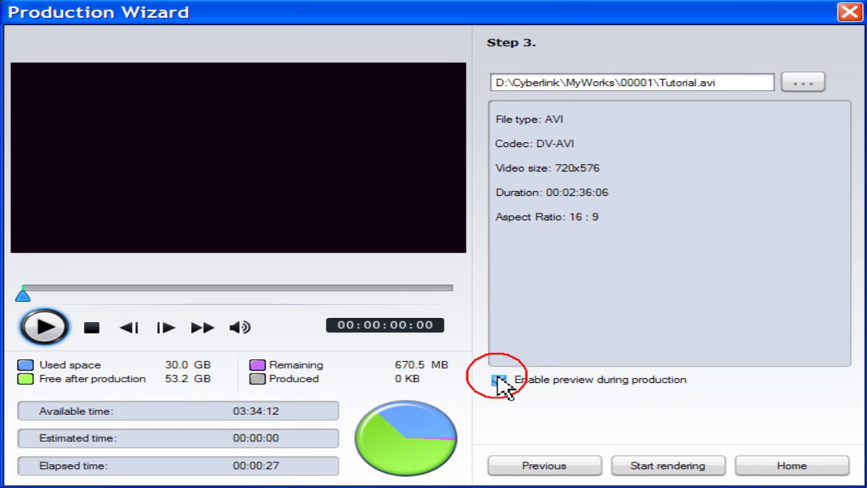
{"action": "left_click", "coordinate": [499, 382]}
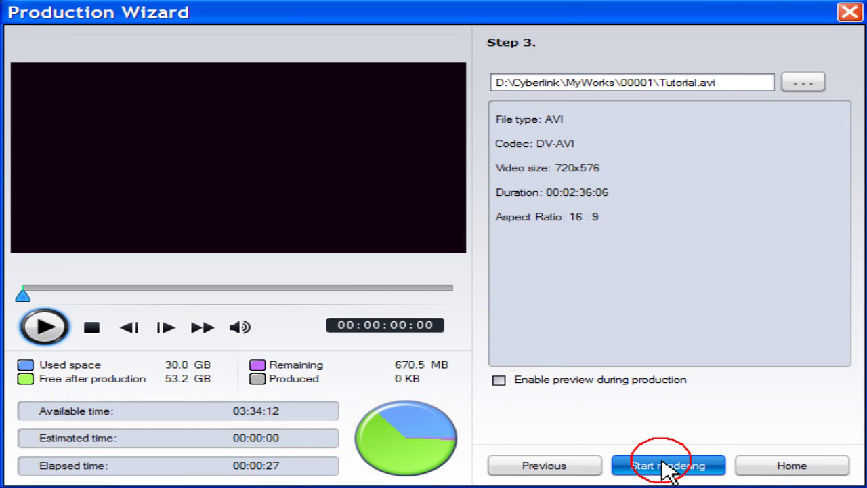
{"action": "left_click", "coordinate": [667, 467]}
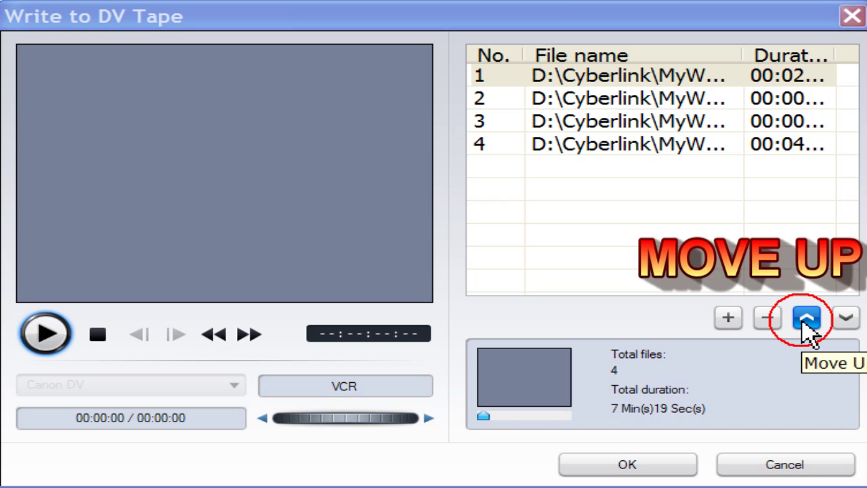
- Try moving the fourth 00:04 file up and back down, then delete it from the list
{"action": "left_click", "coordinate": [618, 144]}
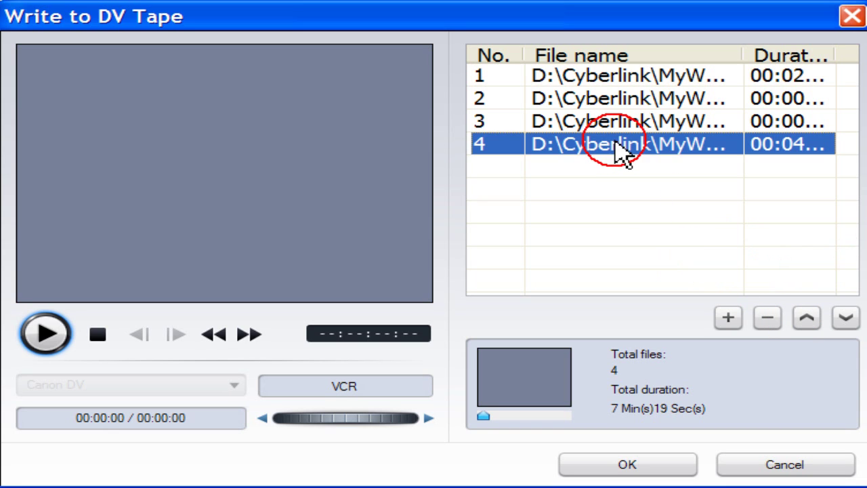
{"action": "left_click", "coordinate": [806, 319]}
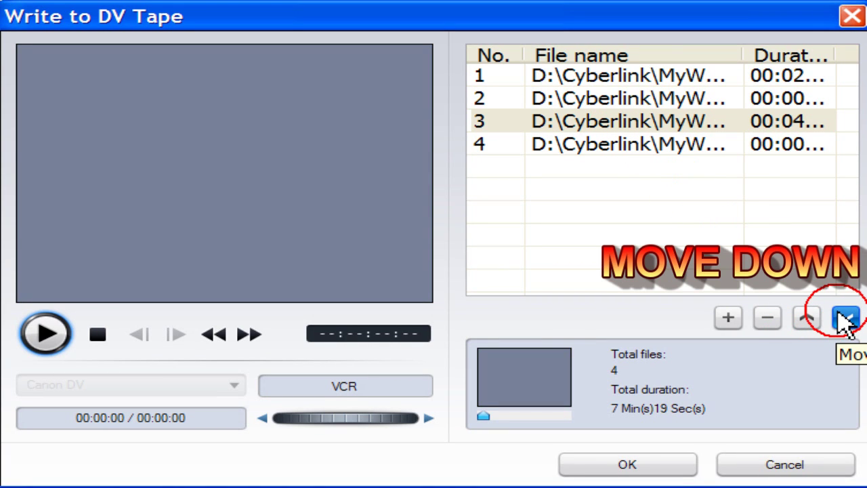
{"action": "left_click", "coordinate": [846, 320]}
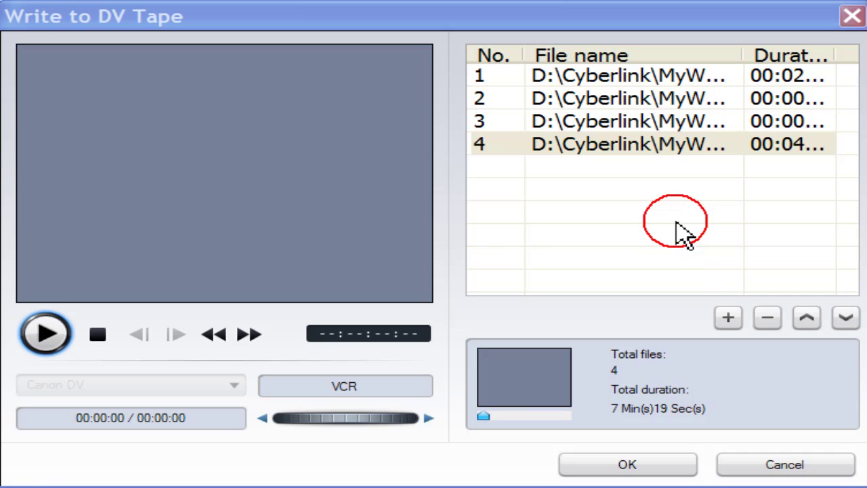
{"action": "left_click", "coordinate": [629, 145]}
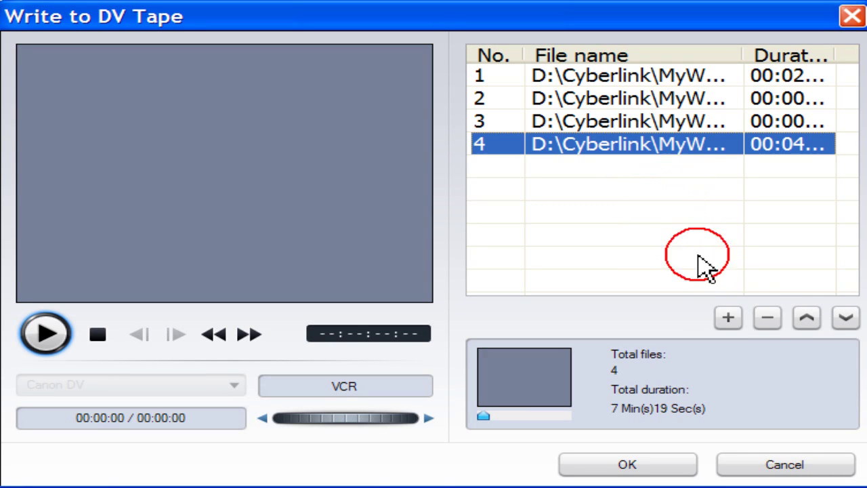
{"action": "left_click", "coordinate": [762, 316]}
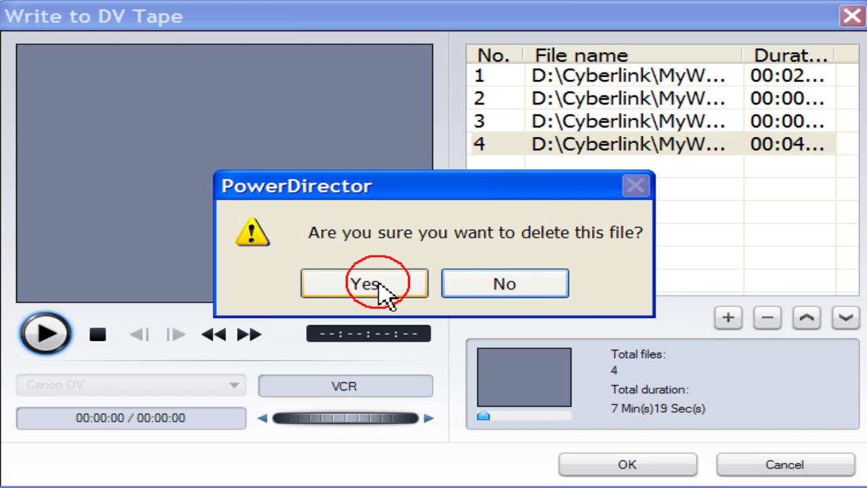
{"action": "left_click", "coordinate": [385, 286]}
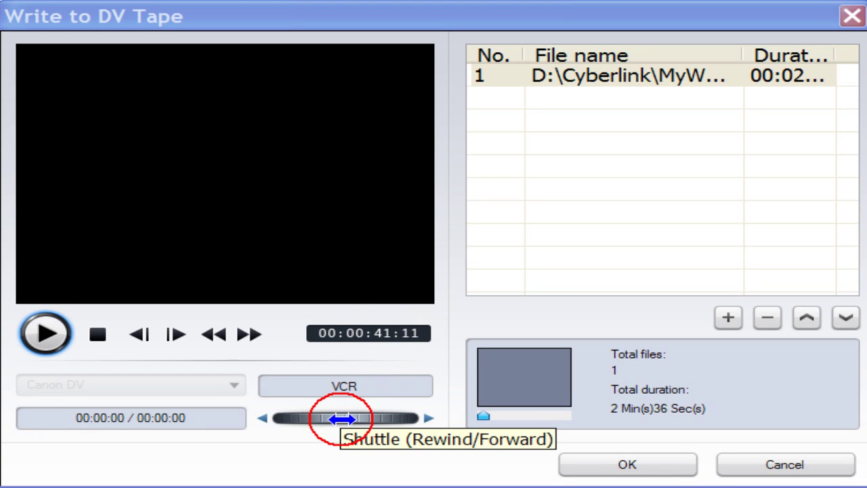
- Shuttle the tape to a writing position and write the 2:36 file, confirming overwrite and success
{"action": "left_click_drag", "start_coordinate": [344, 419], "coordinate": [346, 418]}
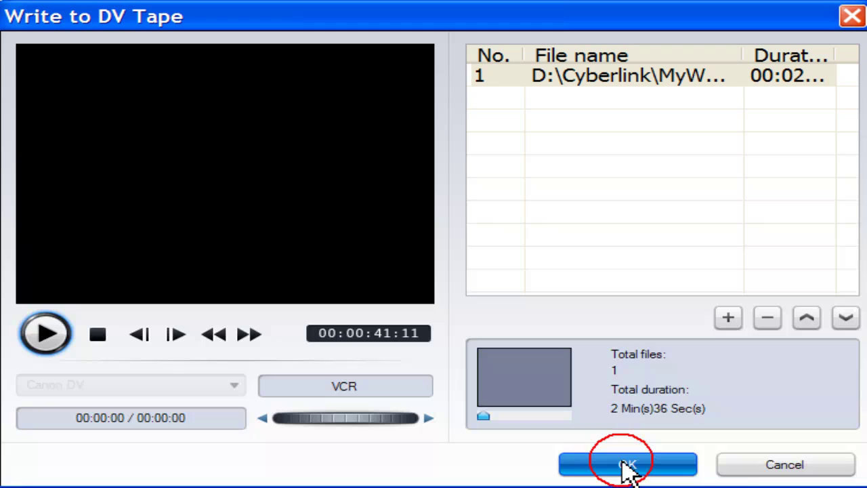
{"action": "left_click", "coordinate": [626, 466]}
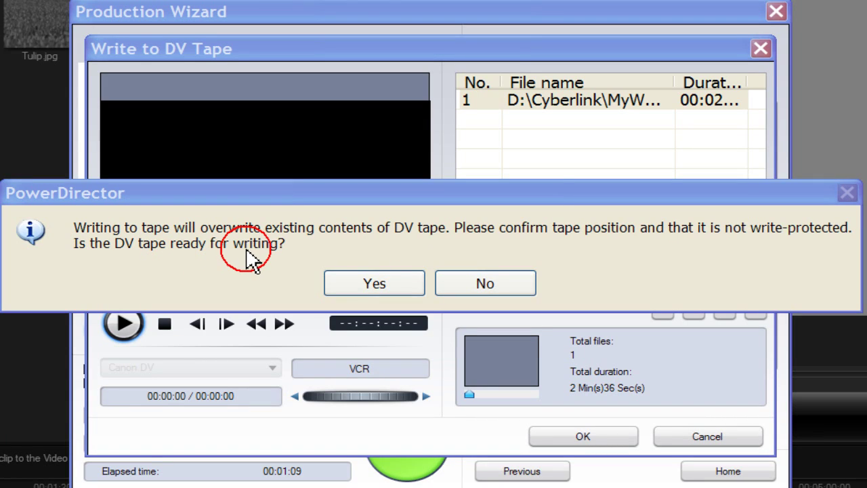
{"action": "left_click", "coordinate": [374, 283]}
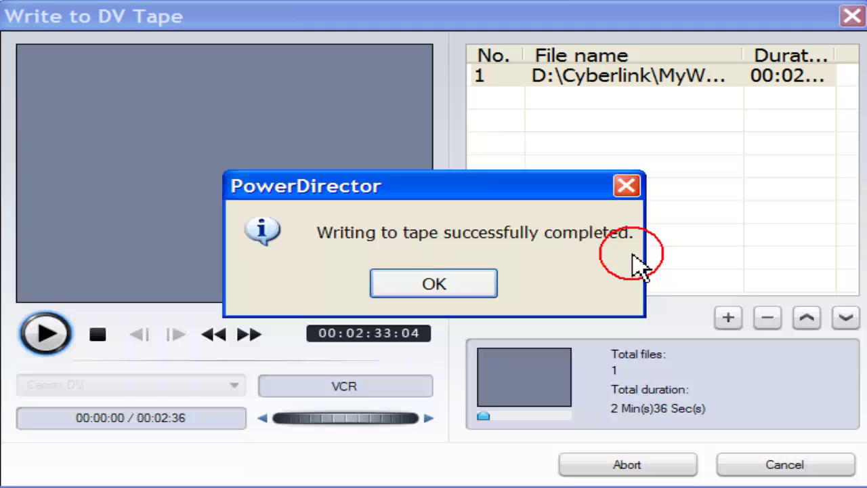
{"action": "left_click", "coordinate": [424, 285]}
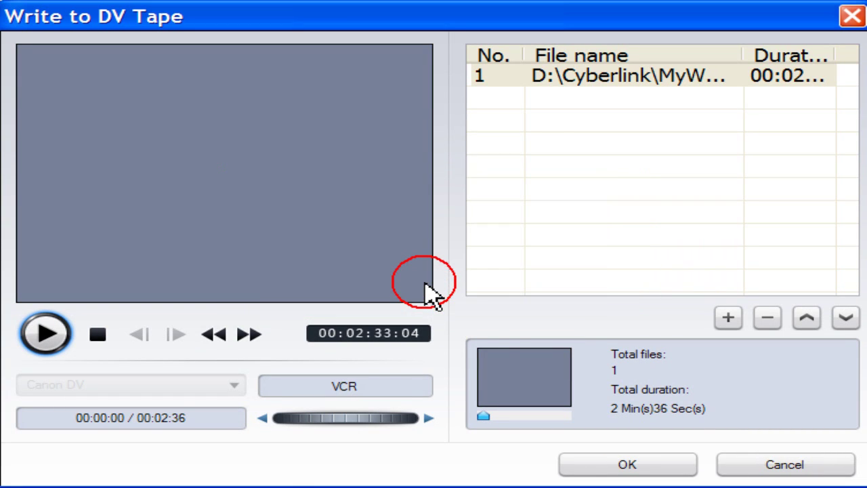